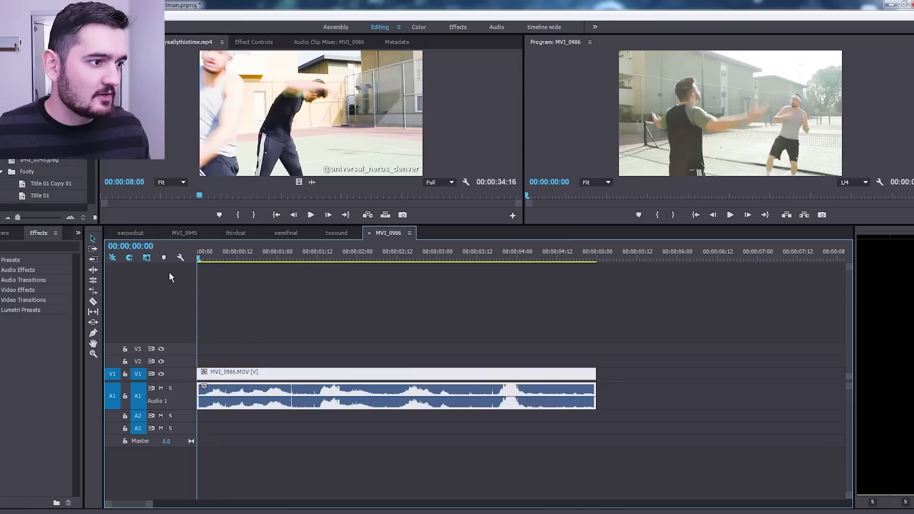
# - Play the MVI_0986 sequence in an enlarged view to review the fight footage
pyautogui.press('`')
pyautogui.press('space')
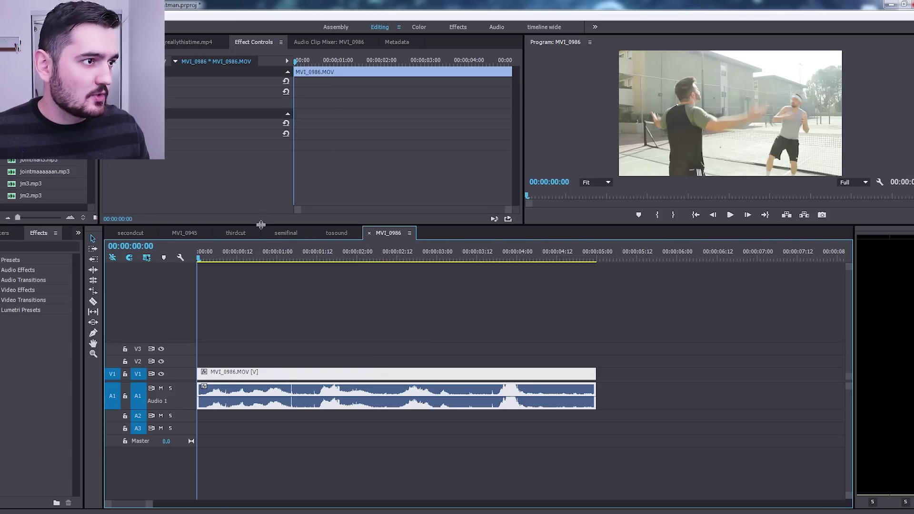
# - Keyframe the clip's Scale from 100 at its start to 150 at 00:00:01:18 and play the zoom
pyautogui.moveTo(261, 225); pyautogui.dragTo(261, 262)
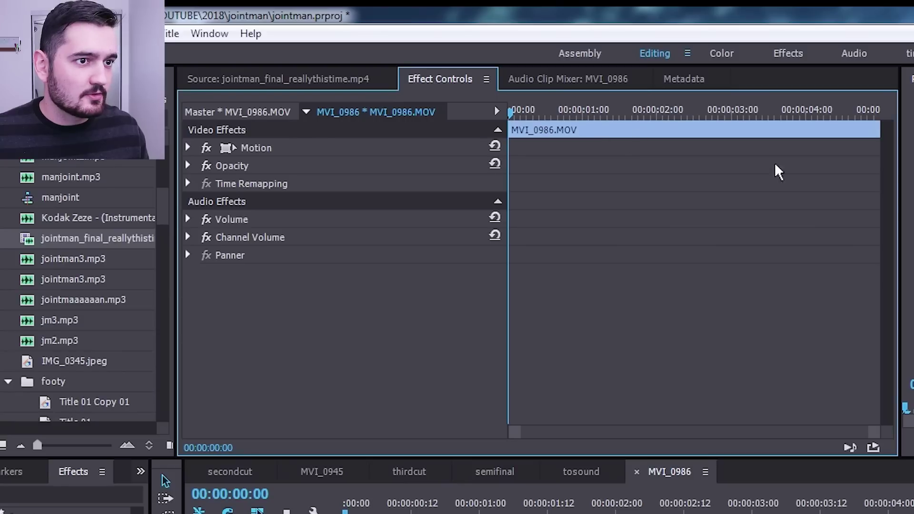
pyautogui.click(188, 149)
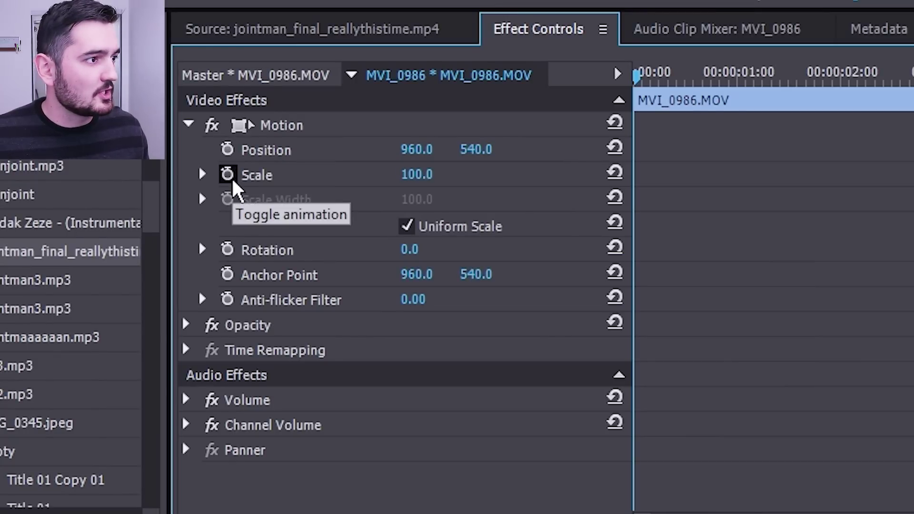
pyautogui.click(232, 180)
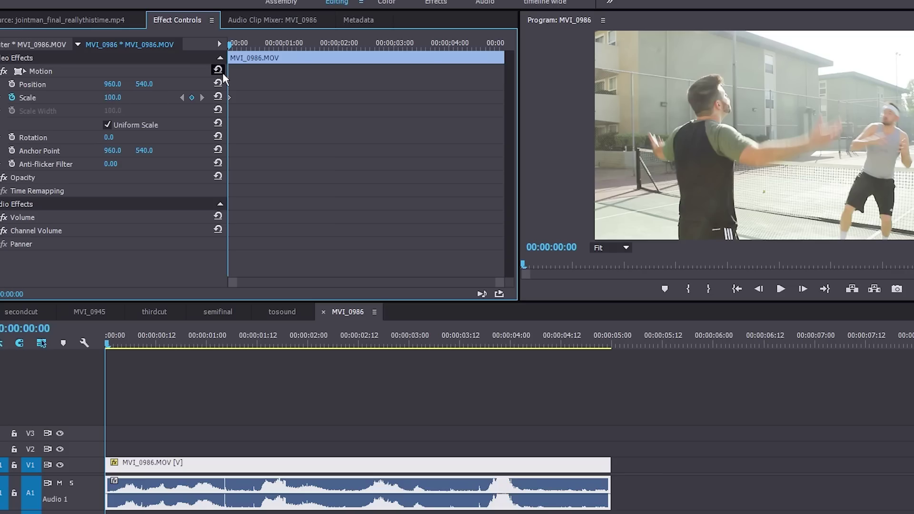
pyautogui.moveTo(270, 46); pyautogui.dragTo(318, 47)
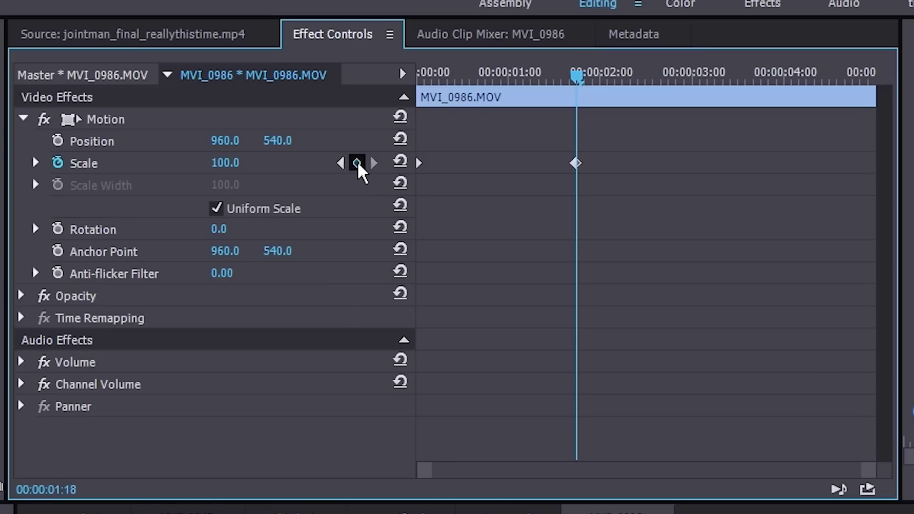
pyautogui.write('150')
pyautogui.press('Return')
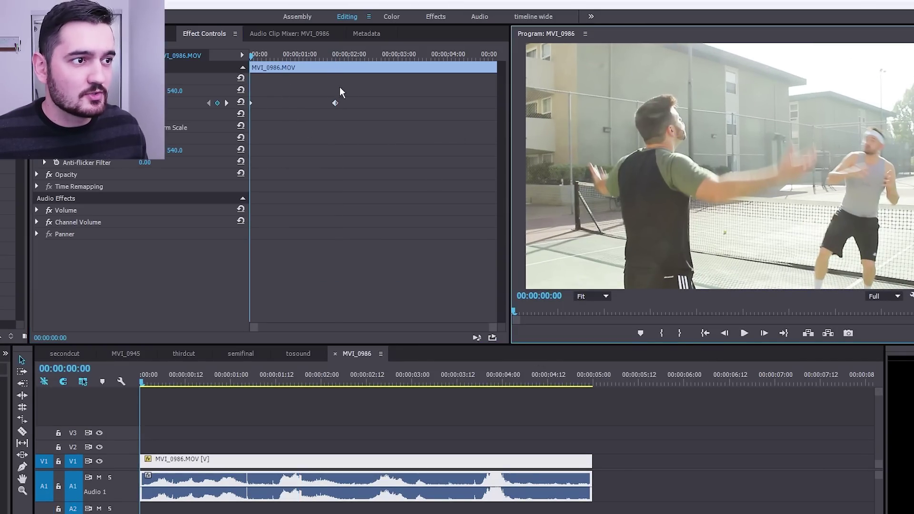
pyautogui.press('space')
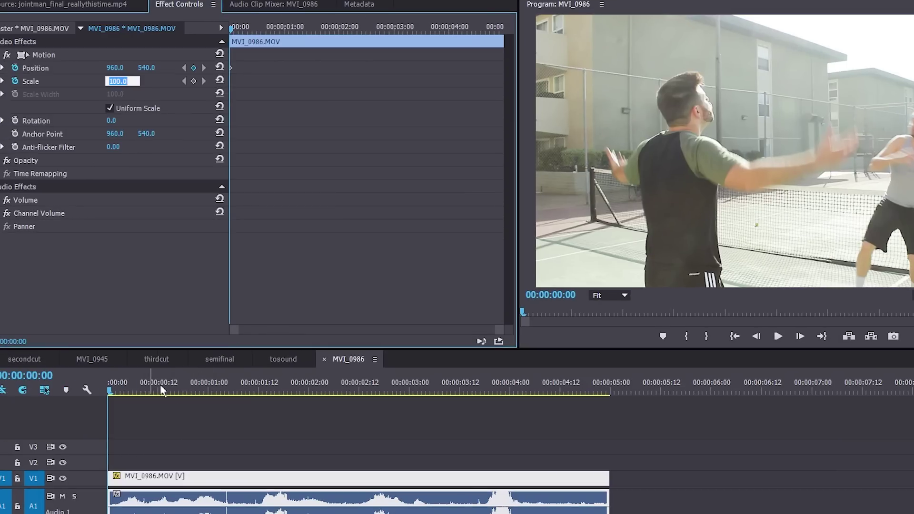
# - Enlarge the clip to a Scale of 145 and reposition its frame at 00:00:01:03 so it still fills the picture
pyautogui.moveTo(162, 391); pyautogui.dragTo(233, 391)
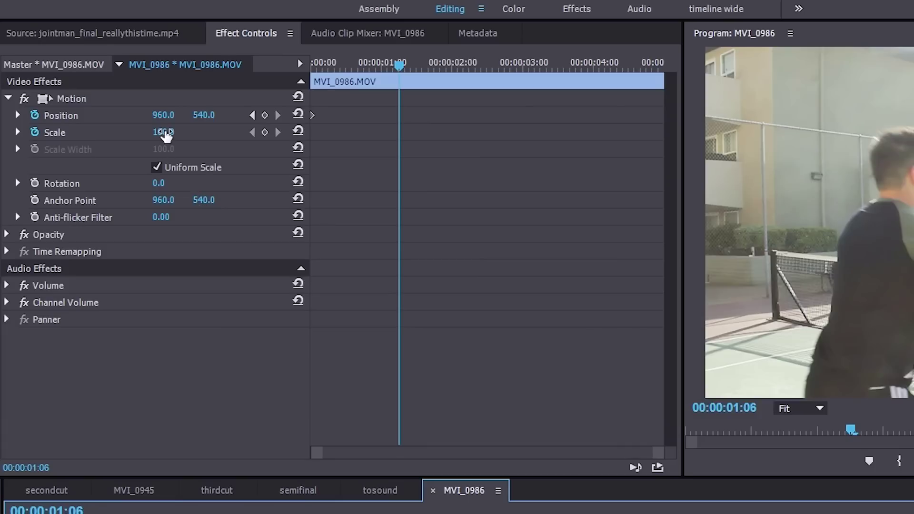
pyautogui.moveTo(165, 132); pyautogui.dragTo(188, 133)
pyautogui.doubleClick(592, 106)
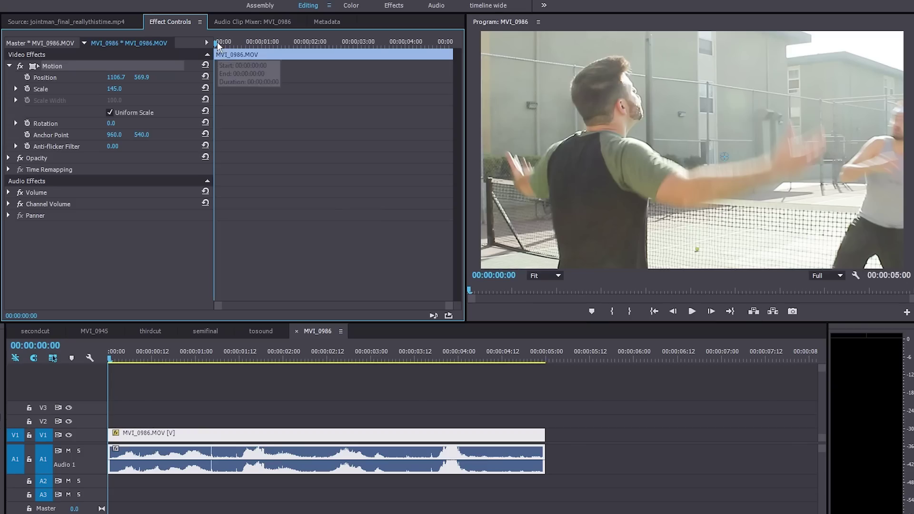
pyautogui.click(390, 77)
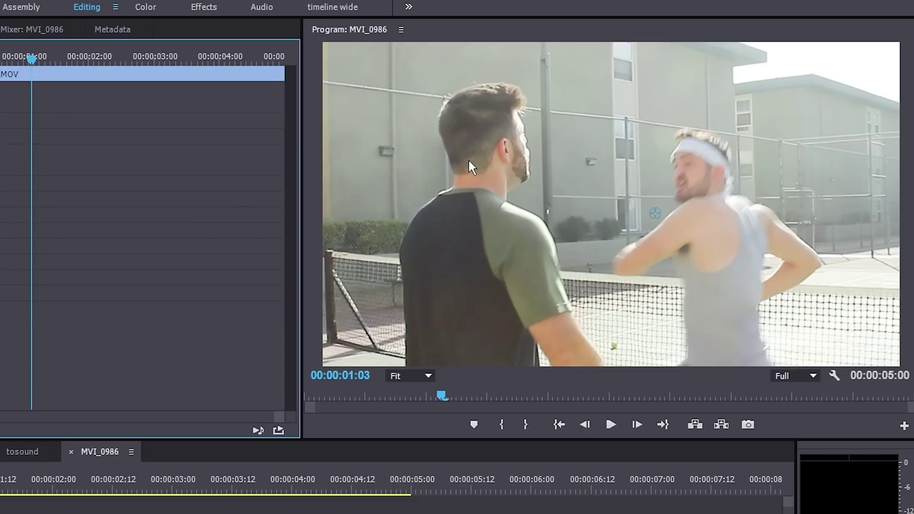
pyautogui.moveTo(586, 118); pyautogui.dragTo(671, 139)
pyautogui.moveTo(583, 190)
pyautogui.mouseDown()
pyautogui.moveTo(531, 202)
pyautogui.moveTo(425, 178)
pyautogui.moveTo(506, 166)
pyautogui.moveTo(572, 188)
pyautogui.mouseUp()
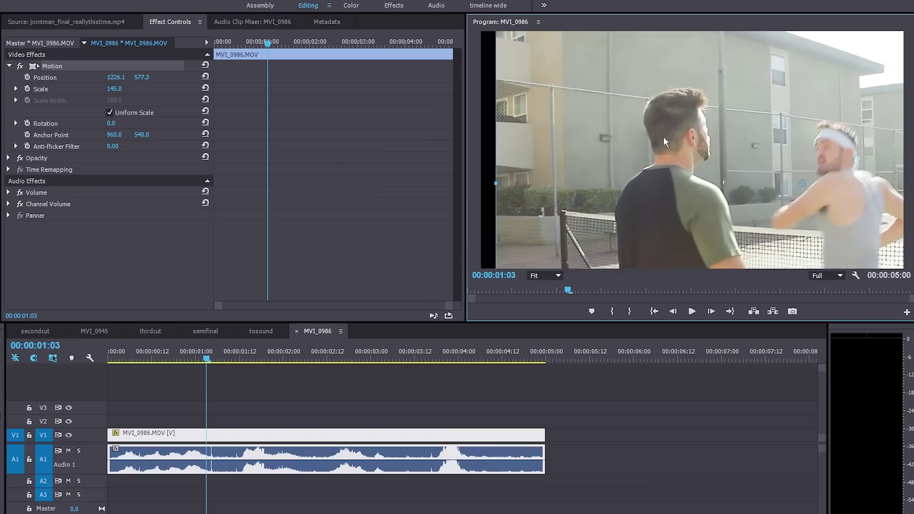
pyautogui.moveTo(663, 136); pyautogui.dragTo(605, 129)
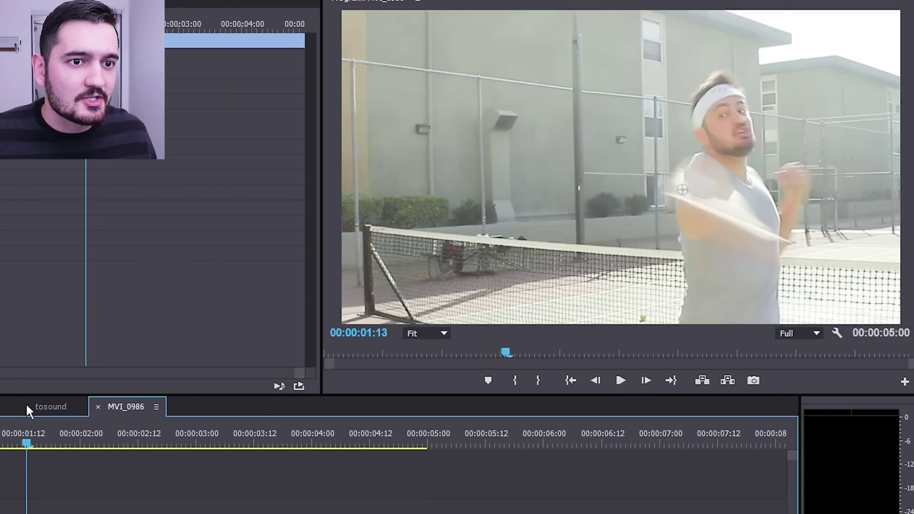
# - Reposition the frame around the first hit and start Position keyframing at 00:00:01:07 with 1096.8, 602.2
pyautogui.moveTo(26, 406); pyautogui.dragTo(20, 404)
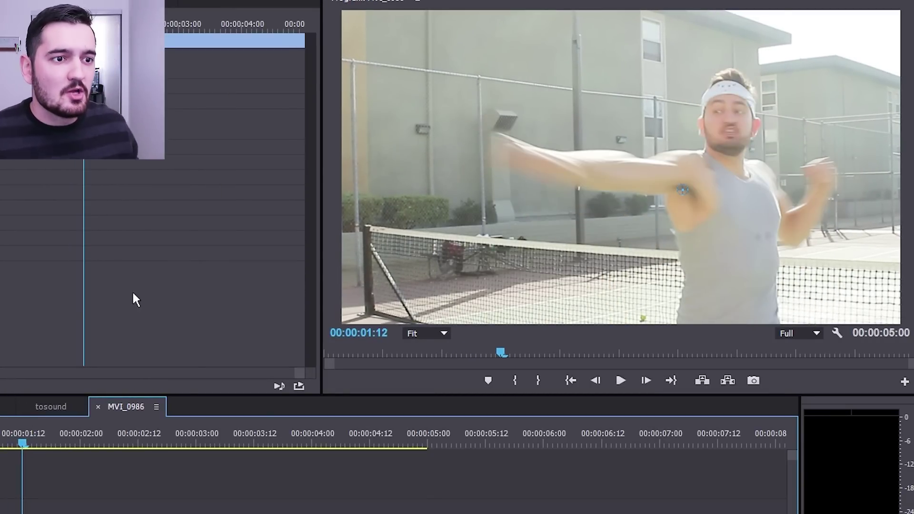
pyautogui.moveTo(495, 225); pyautogui.dragTo(475, 220)
pyautogui.moveTo(176, 357); pyautogui.dragTo(194, 355)
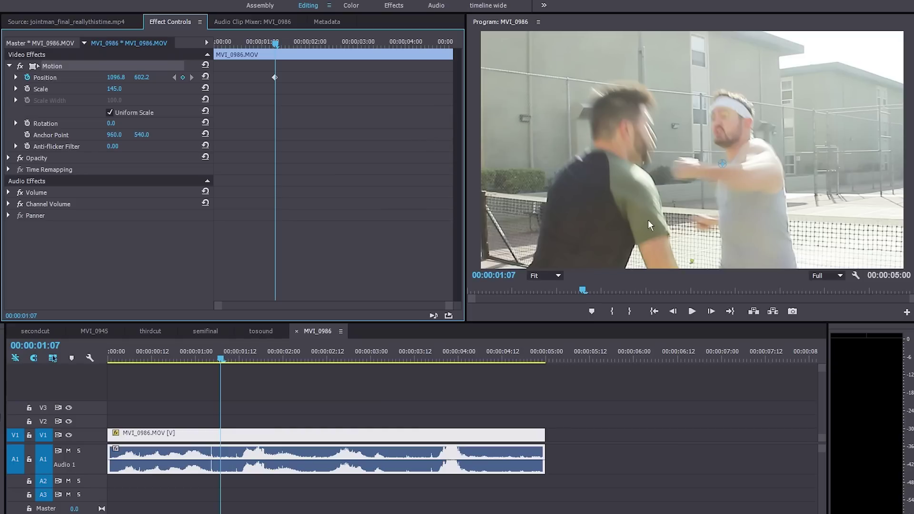
# - Shift the frame at 00:00:01:12 to Position 1203.7, 632.1 as a second keyframe and play back the first hit
pyautogui.moveTo(221, 355); pyautogui.dragTo(241, 354)
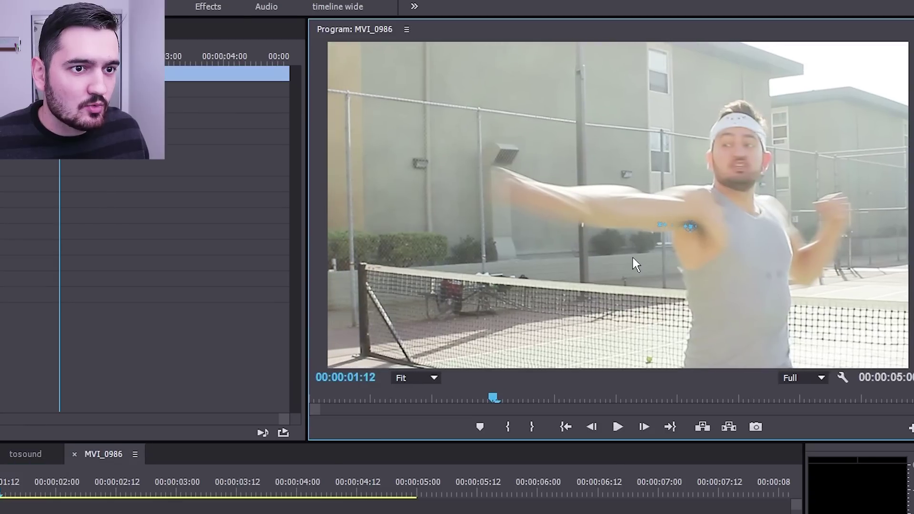
pyautogui.moveTo(632, 258); pyautogui.dragTo(634, 263)
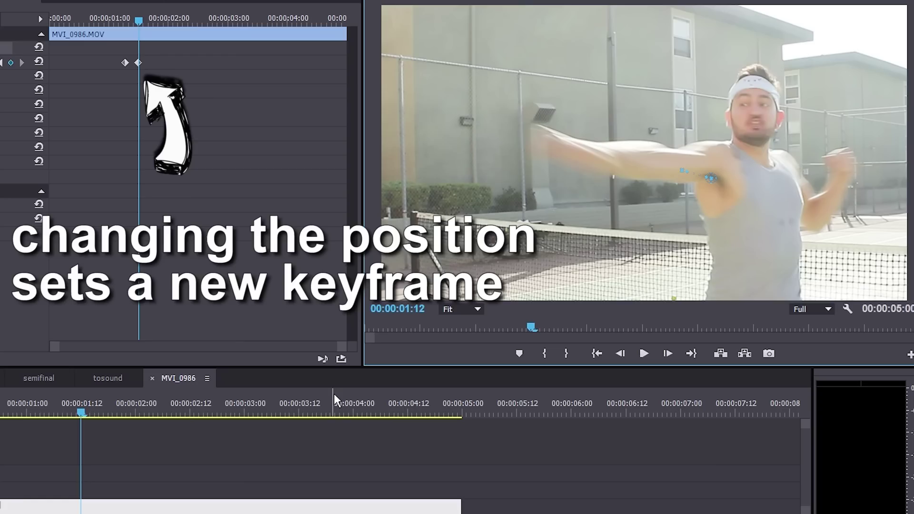
pyautogui.click(53, 413)
pyautogui.press('space')
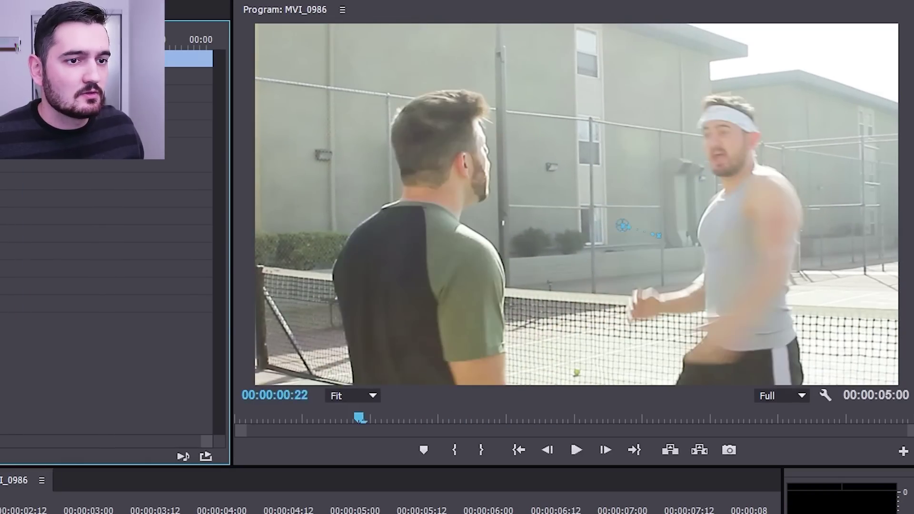
pyautogui.press('space')
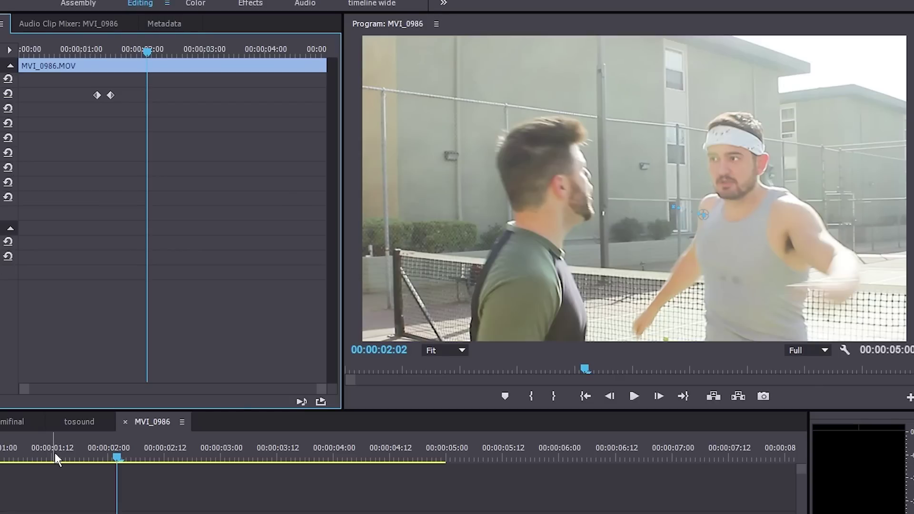
# - Shift the frame slightly at 00:00:01:15 to add a third Position keyframe just after the first hit
pyautogui.moveTo(95, 53)
pyautogui.mouseDown()
pyautogui.moveTo(121, 51)
pyautogui.moveTo(113, 52)
pyautogui.mouseUp()
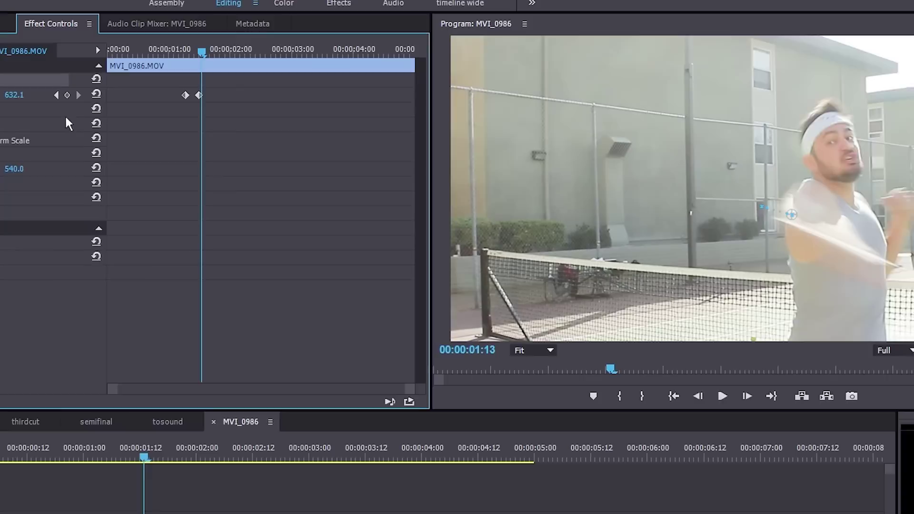
pyautogui.click(174, 96)
pyautogui.click(196, 96)
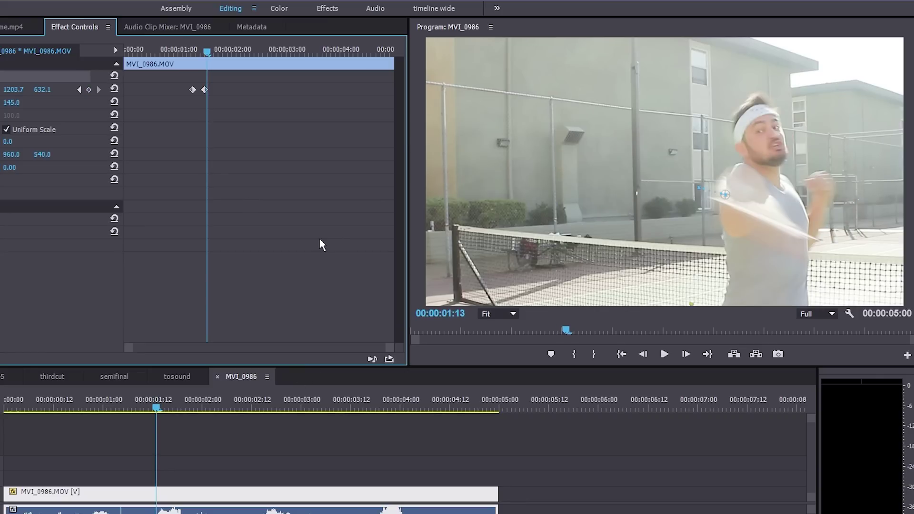
pyautogui.press('Right')
pyautogui.press('Right')
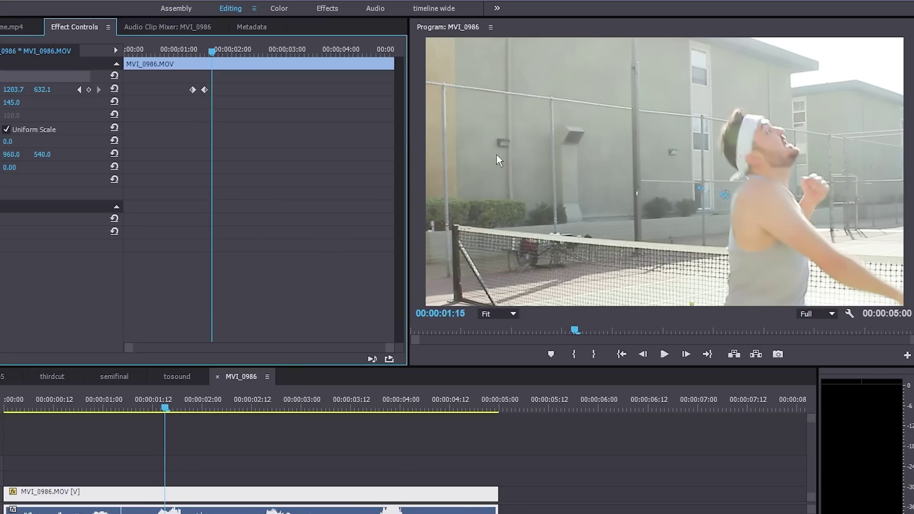
pyautogui.click(496, 155)
pyautogui.moveTo(521, 166); pyautogui.dragTo(534, 157)
# - Shake the frame vertically around the second hit by adding Position keyframes, including one at 00:00:02:09
pyautogui.moveTo(212, 51); pyautogui.dragTo(242, 43)
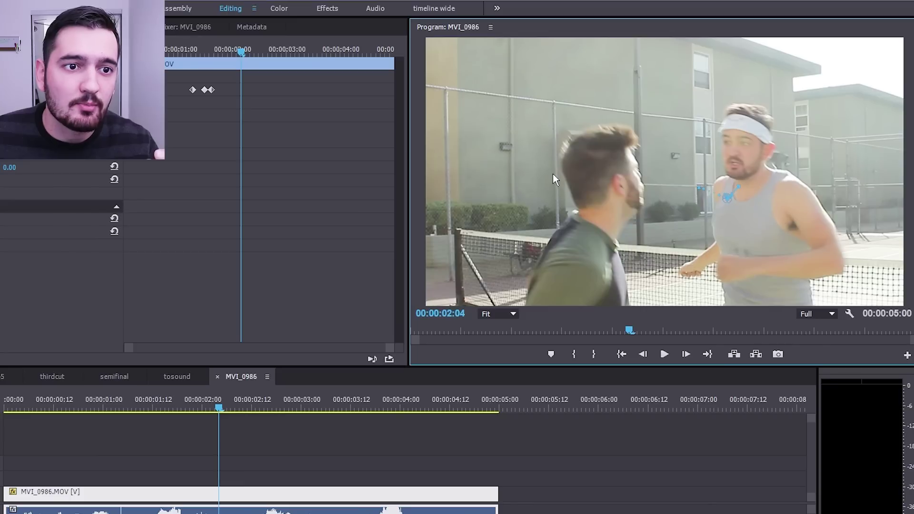
pyautogui.moveTo(581, 84); pyautogui.dragTo(573, 112)
pyautogui.moveTo(247, 54); pyautogui.dragTo(253, 51)
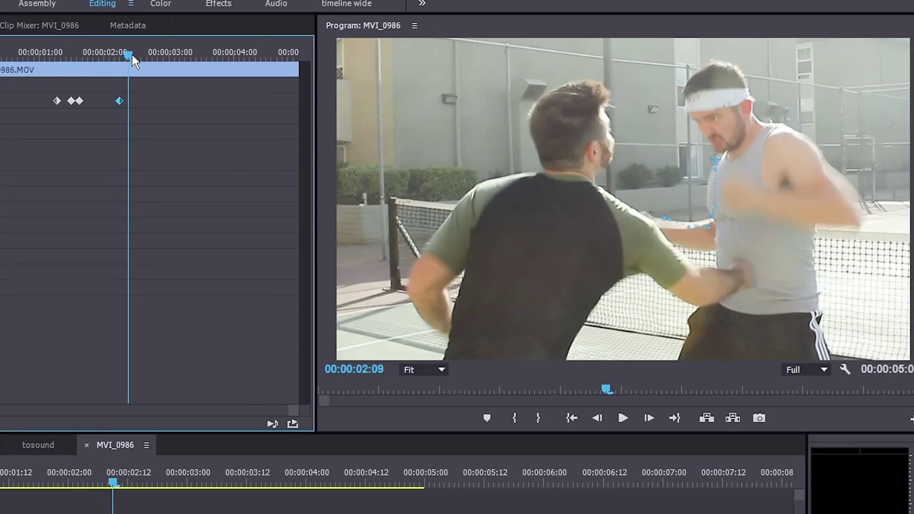
pyautogui.moveTo(132, 54); pyautogui.dragTo(133, 54)
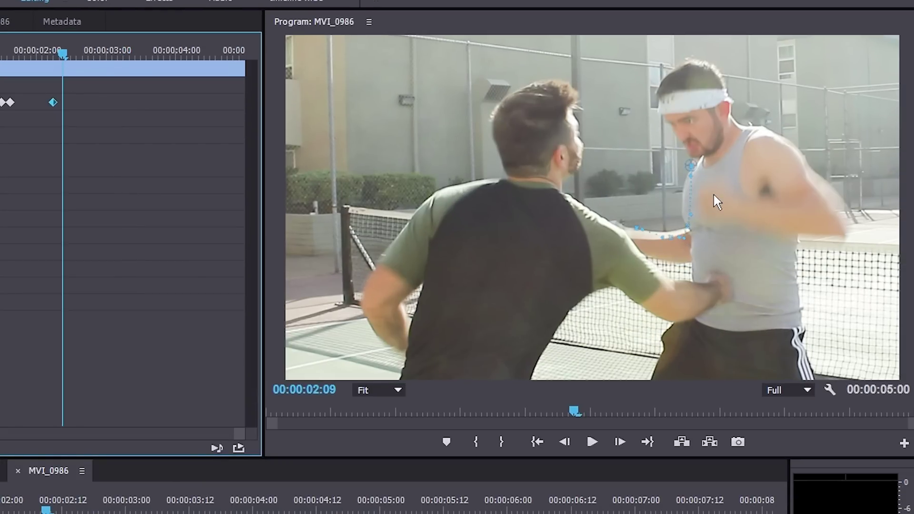
pyautogui.moveTo(713, 194); pyautogui.dragTo(706, 218)
pyautogui.moveTo(236, 50); pyautogui.dragTo(258, 44)
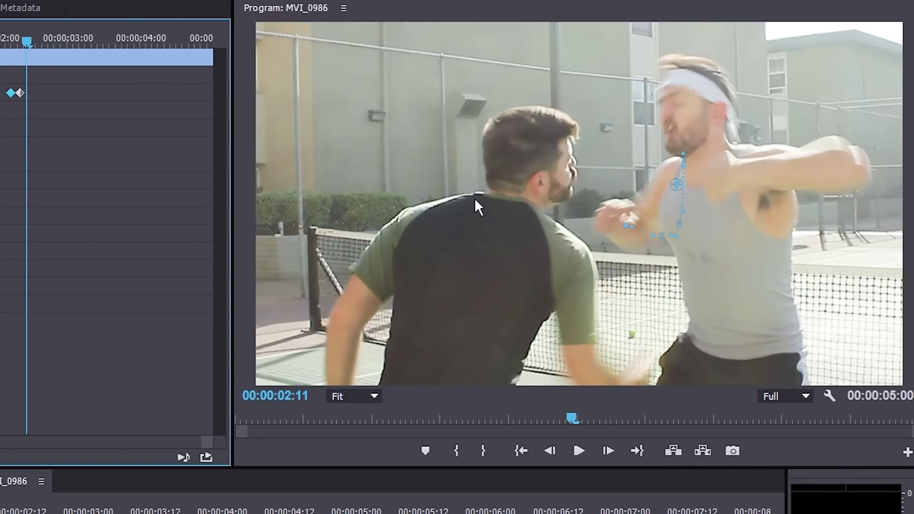
# - Scrub through the second hit from 00:00:02:02 and move its last Position keyframe slightly later
pyautogui.click(236, 47)
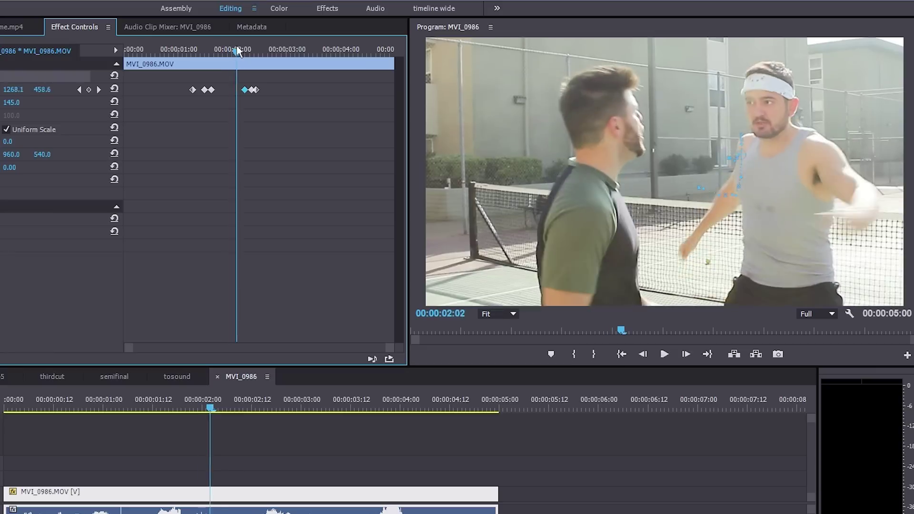
pyautogui.moveTo(236, 50); pyautogui.dragTo(275, 44)
pyautogui.click(259, 90)
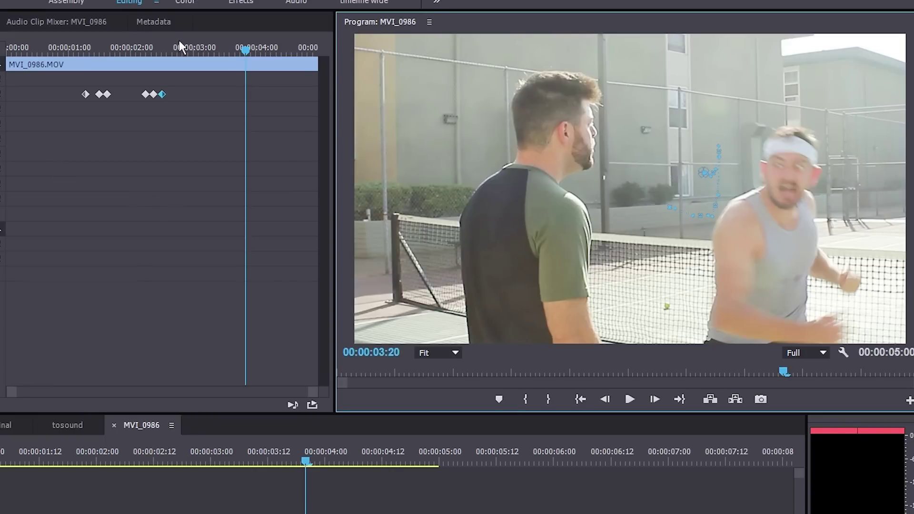
# - Try shifting the frame sideways around the final hit at 00:00:04:03 and undo the shift
pyautogui.moveTo(179, 40); pyautogui.dragTo(251, 33)
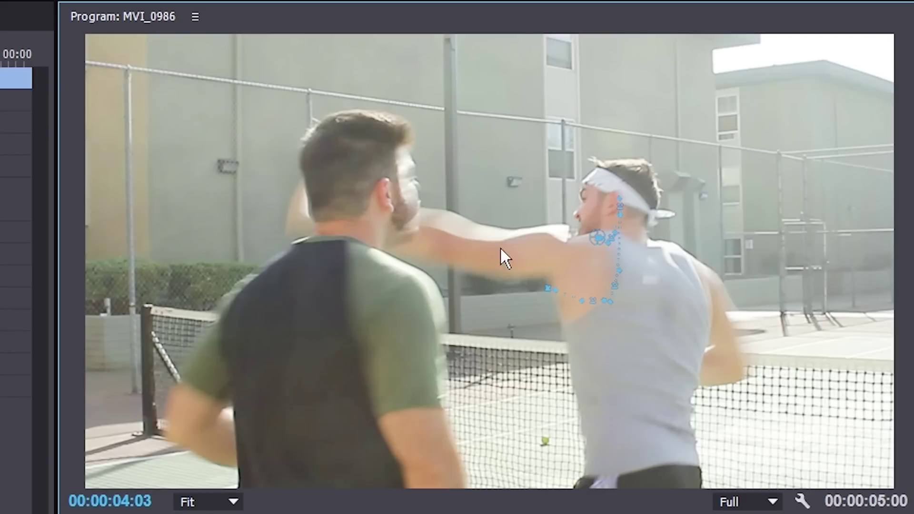
pyautogui.moveTo(393, 302); pyautogui.dragTo(230, 255)
pyautogui.hotkey('ctrl', 'z')
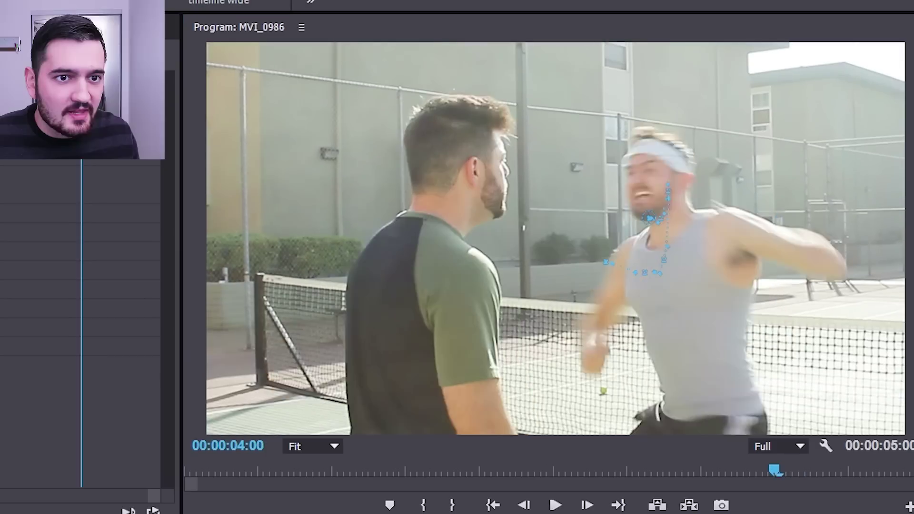
# - Find the moment just before the final hit and shift the frame sideways there to add a Position keyframe
pyautogui.press('Right')
pyautogui.press('Right')
pyautogui.press('Right')
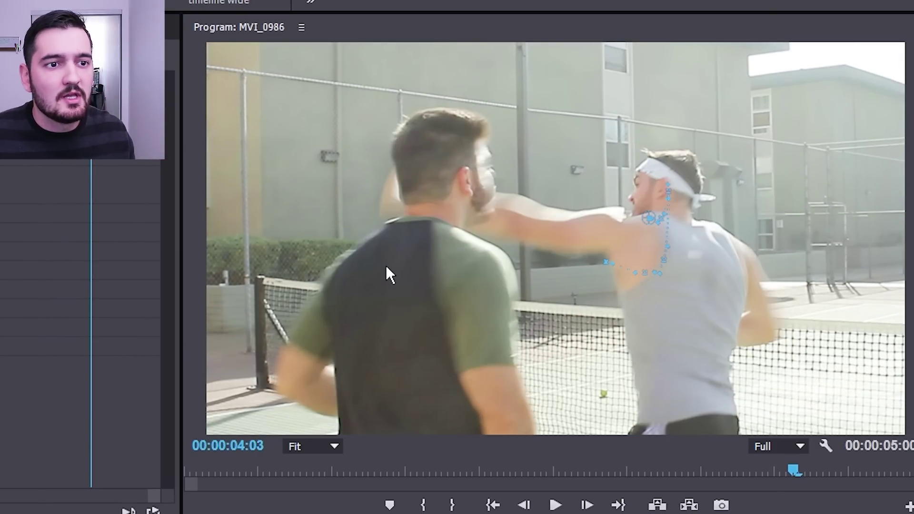
pyautogui.press('Left')
pyautogui.press('Left')
pyautogui.press('Left')
pyautogui.press('Left')
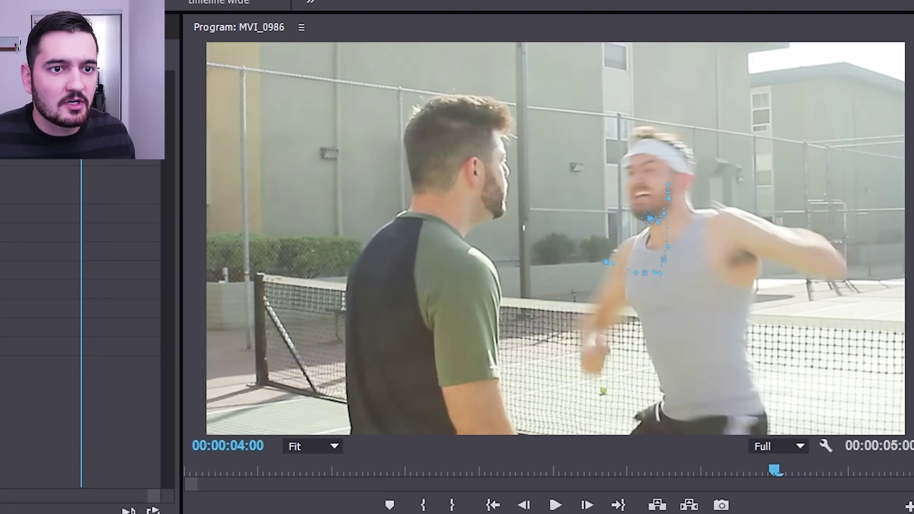
pyautogui.moveTo(401, 317); pyautogui.dragTo(320, 303)
# - Reposition the frame for the final hit at 00:00:04:04 and again just after 00:00:04:07, adding a Position keyframe each time
pyautogui.moveTo(310, 481); pyautogui.dragTo(335, 483)
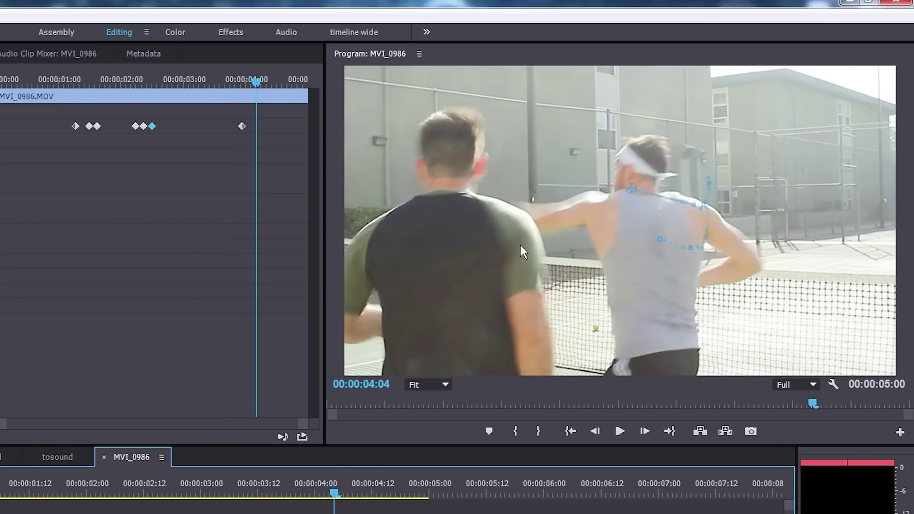
pyautogui.moveTo(436, 228); pyautogui.dragTo(503, 233)
pyautogui.click(345, 480)
pyautogui.press('Right')
pyautogui.press('Right')
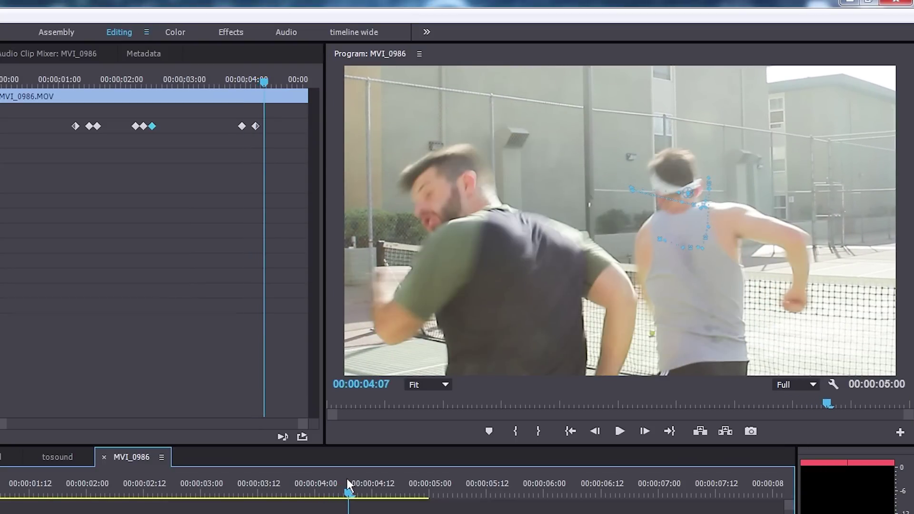
pyautogui.moveTo(484, 303); pyautogui.dragTo(512, 296)
# - Reposition the frame at 00:00:04:21 to add a closing Position keyframe and return the playhead to 00:00:02:14
pyautogui.moveTo(353, 491); pyautogui.dragTo(410, 491)
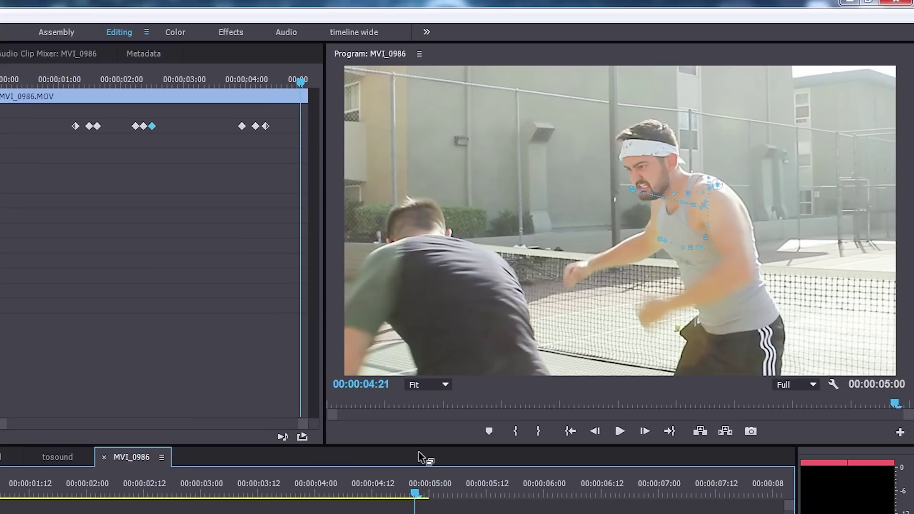
pyautogui.moveTo(488, 273); pyautogui.dragTo(479, 281)
pyautogui.moveTo(357, 489); pyautogui.dragTo(153, 500)
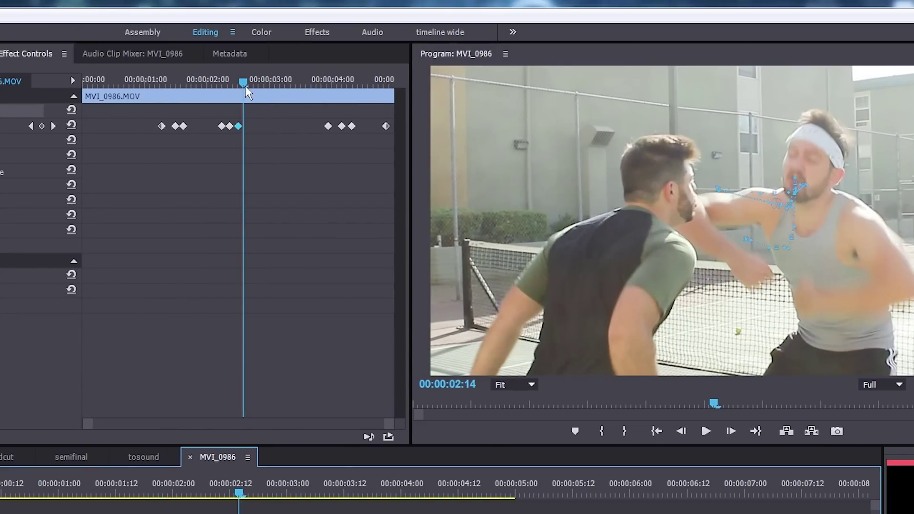
# - Replay the second hit and shift the frame upward at 00:00:03:05 to add a Position keyframe before the final hit
pyautogui.moveTo(245, 86); pyautogui.dragTo(233, 102)
pyautogui.press('space')
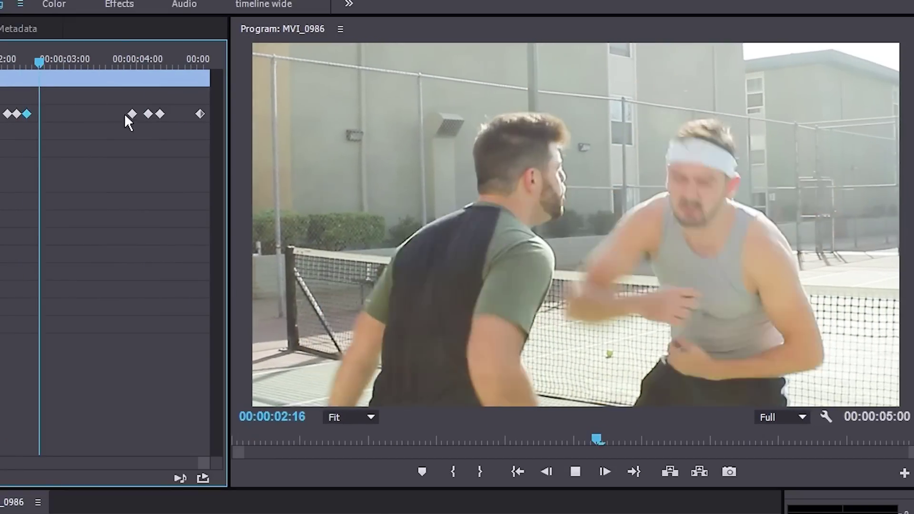
pyautogui.press('space')
pyautogui.moveTo(31, 64); pyautogui.dragTo(39, 61)
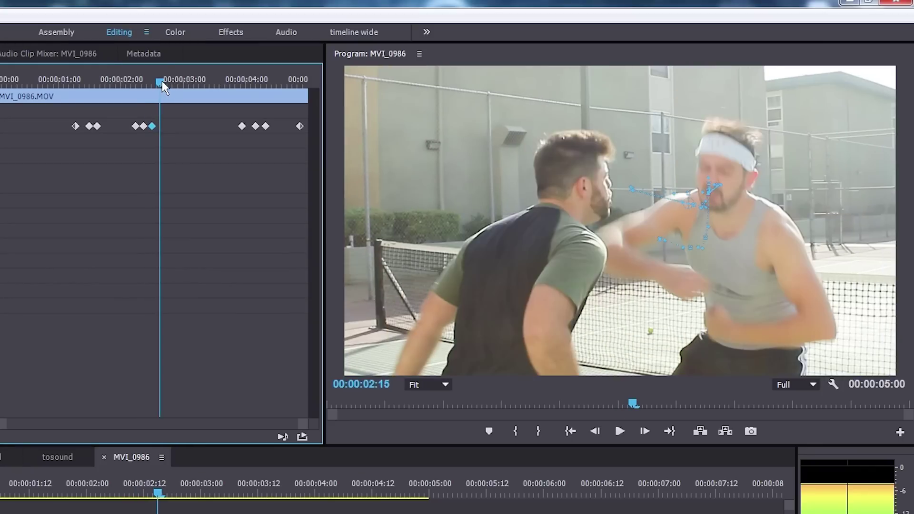
pyautogui.moveTo(162, 81); pyautogui.dragTo(198, 80)
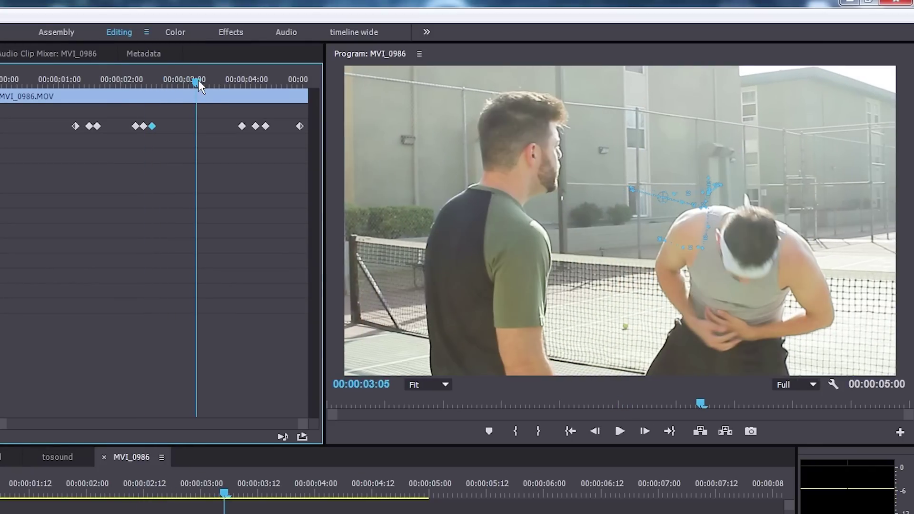
pyautogui.moveTo(795, 353); pyautogui.dragTo(795, 327)
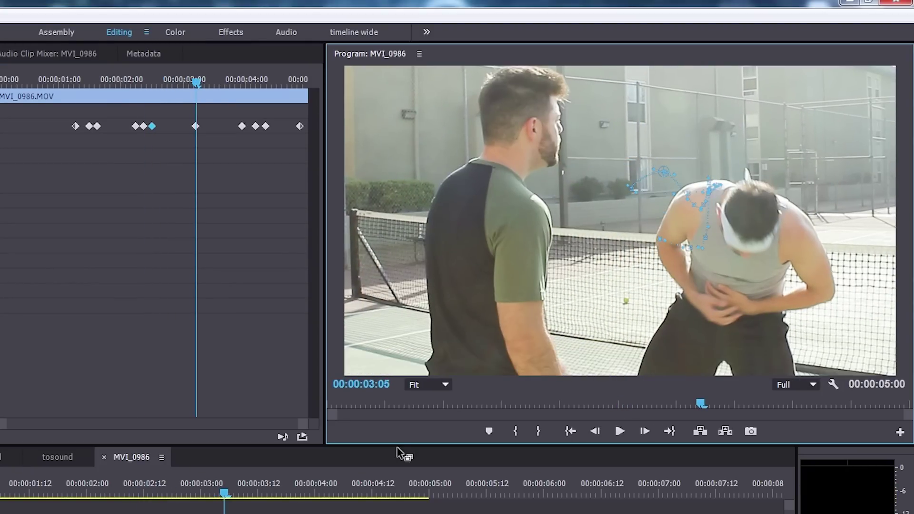
# - Shift the frame sideways at the clip's first frame and again at 00:00:00:17, adding a Position keyframe each time
pyautogui.moveTo(224, 495); pyautogui.dragTo(353, 447)
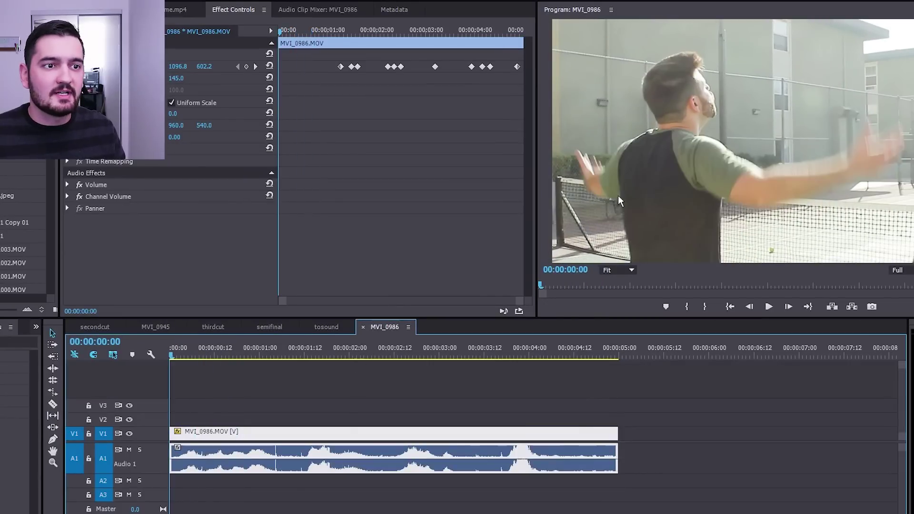
pyautogui.press('`')
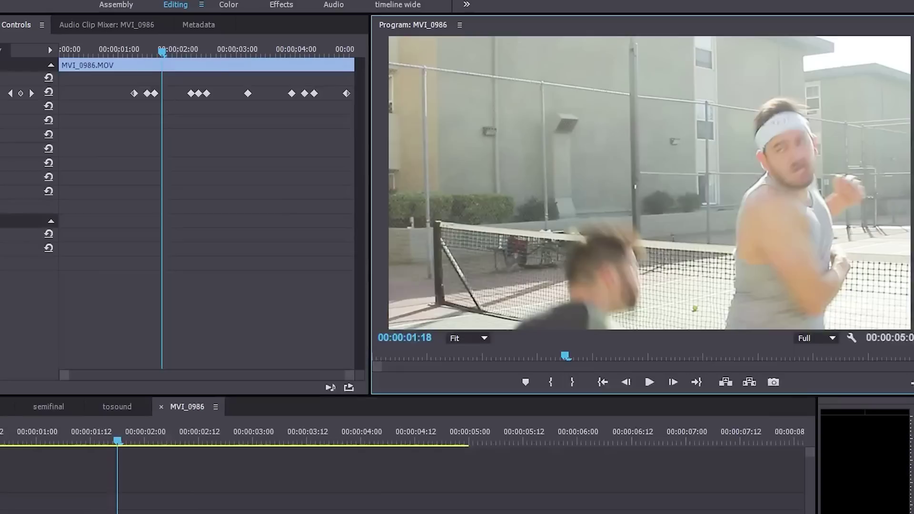
pyautogui.moveTo(127, 47); pyautogui.dragTo(48, 64)
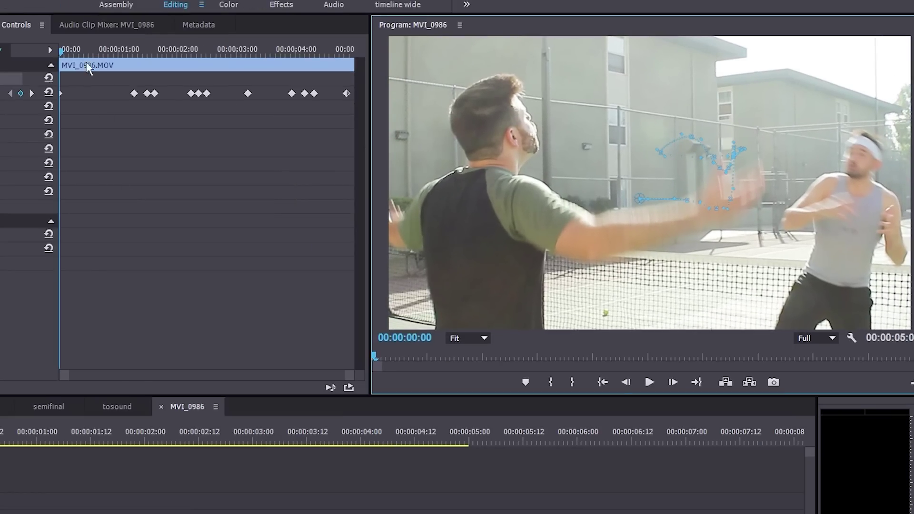
pyautogui.click(65, 52)
pyautogui.moveTo(65, 53); pyautogui.dragTo(105, 50)
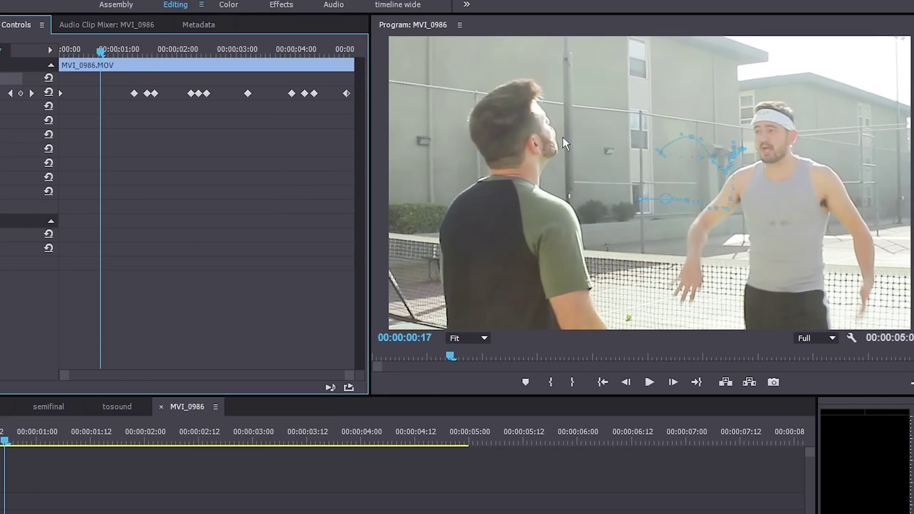
pyautogui.moveTo(563, 143); pyautogui.dragTo(576, 142)
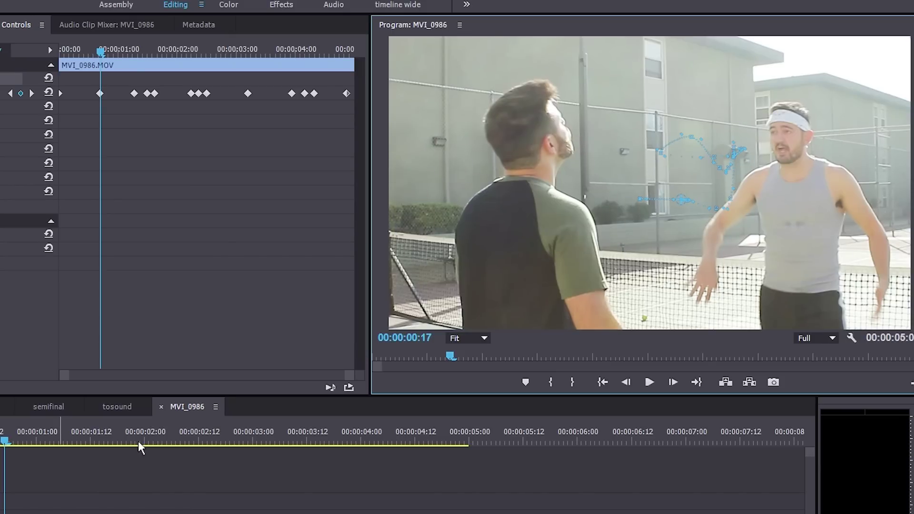
# - Step back and forth through the Position keyframes around the first hit to compare their horizontal and vertical values
pyautogui.moveTo(4, 440); pyautogui.dragTo(113, 424)
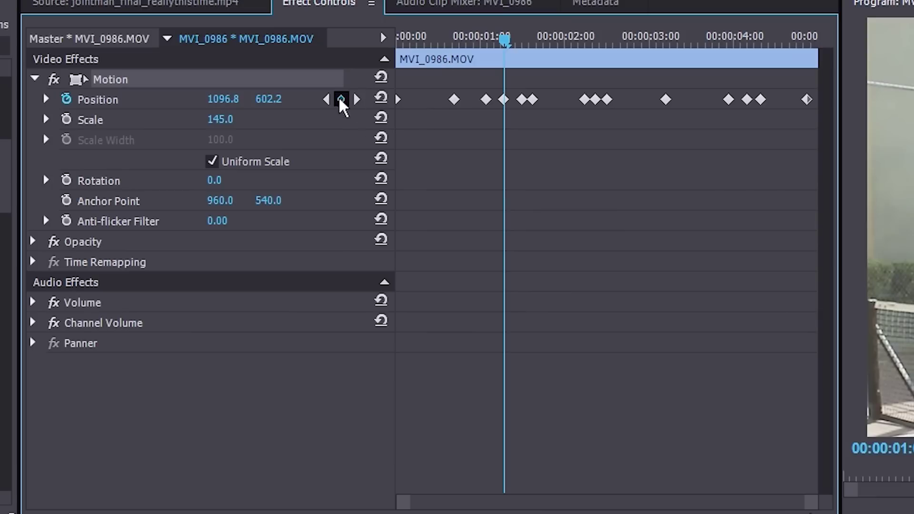
pyautogui.click(325, 99)
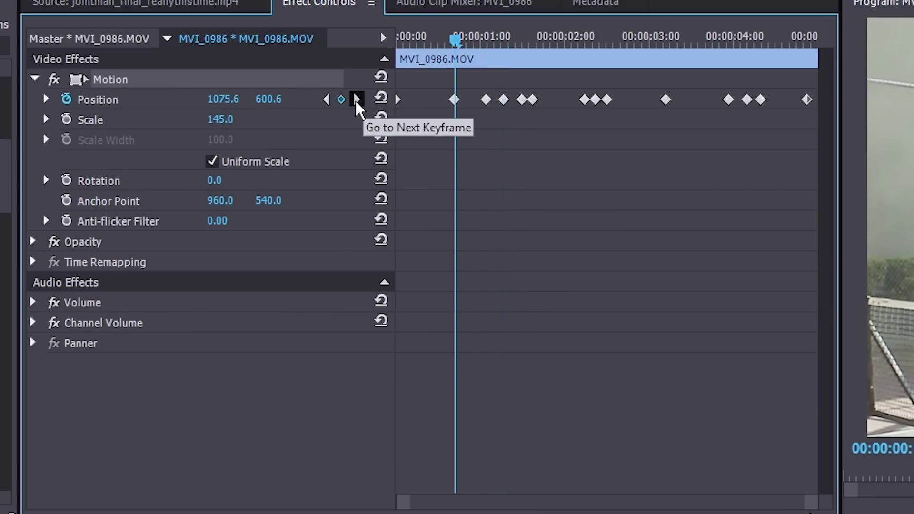
pyautogui.click(356, 99)
pyautogui.click(356, 99)
pyautogui.click(356, 99)
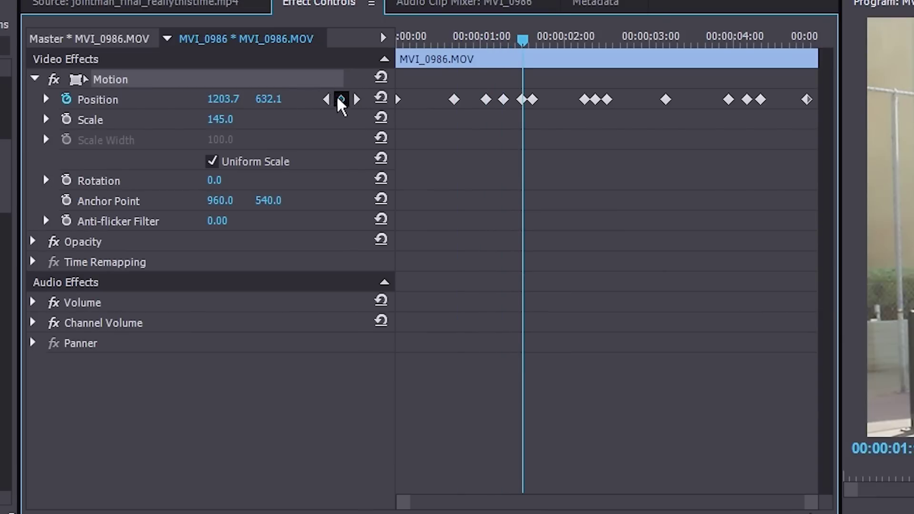
pyautogui.click(326, 99)
pyautogui.click(326, 99)
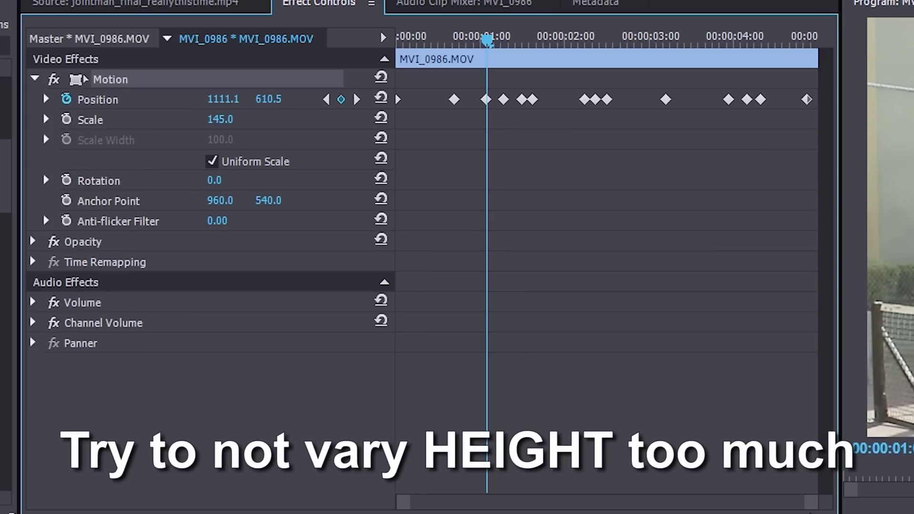
# - Play the sequence from its start to check the keyframed camera shake
pyautogui.moveTo(408, 40); pyautogui.dragTo(500, 25)
pyautogui.moveTo(227, 90); pyautogui.dragTo(255, 84)
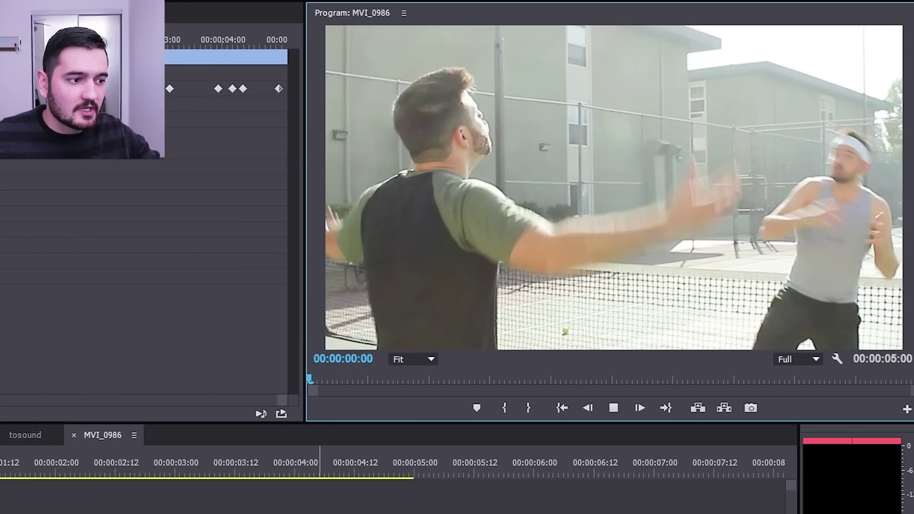
pyautogui.press('space')
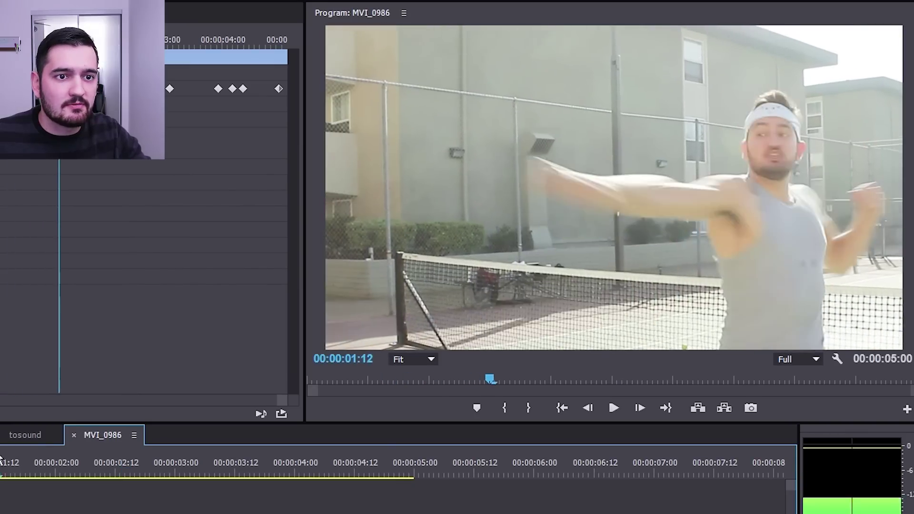
# - Cut the clip around the single frame at 00:00:02:10 in the second hit, remove that frame and close the gap
pyautogui.moveTo(1, 459); pyautogui.dragTo(96, 458)
pyautogui.press('Right')
pyautogui.press('Right')
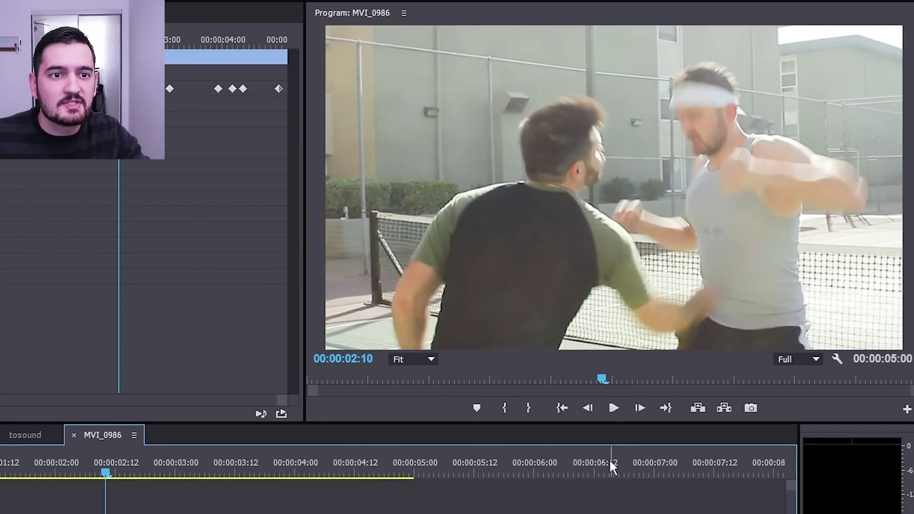
pyautogui.press('Right')
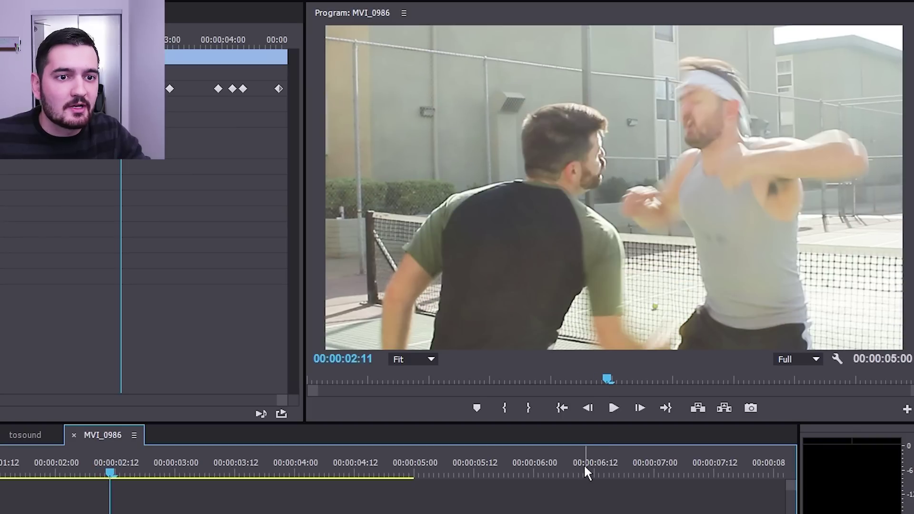
pyautogui.press('Left')
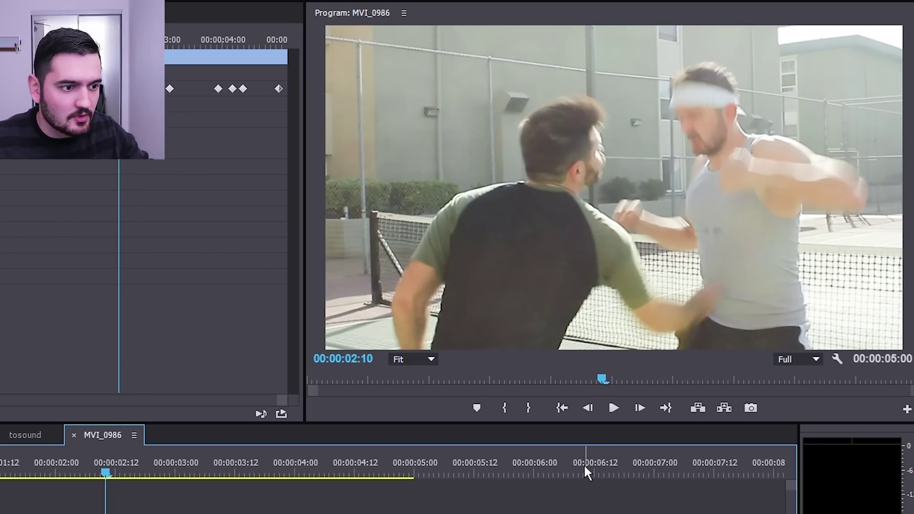
pyautogui.hotkey('ctrl', 'k')
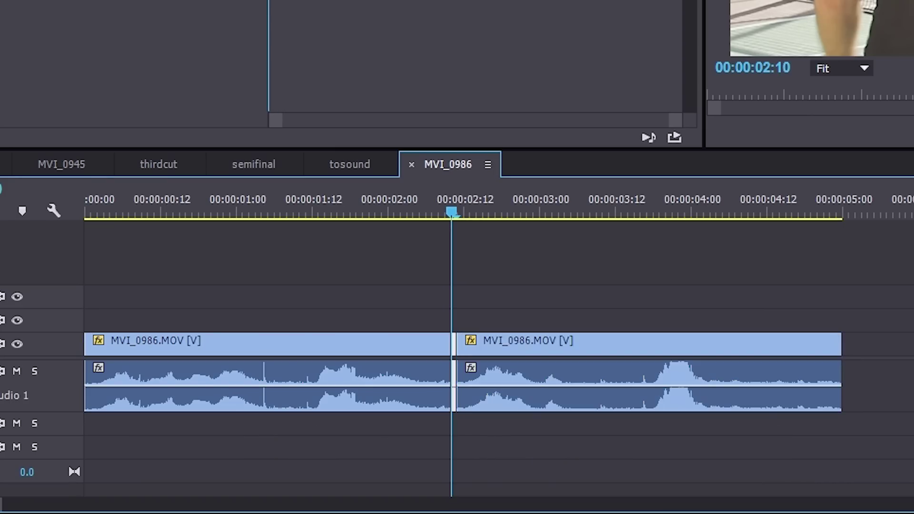
pyautogui.click(647, 344)
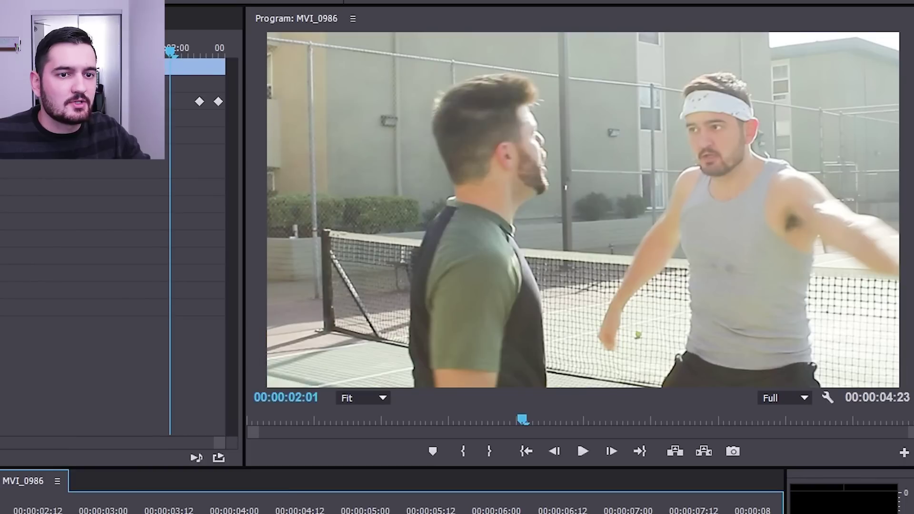
# - Play back across the cut in the second hit to check how the impact looks
pyautogui.press('Left')
pyautogui.press('Left')
pyautogui.press('space')
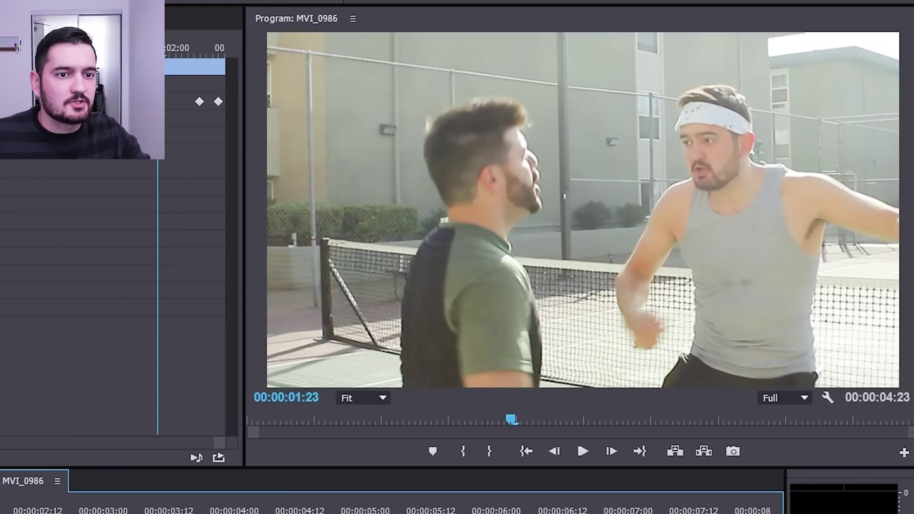
pyautogui.press('space')
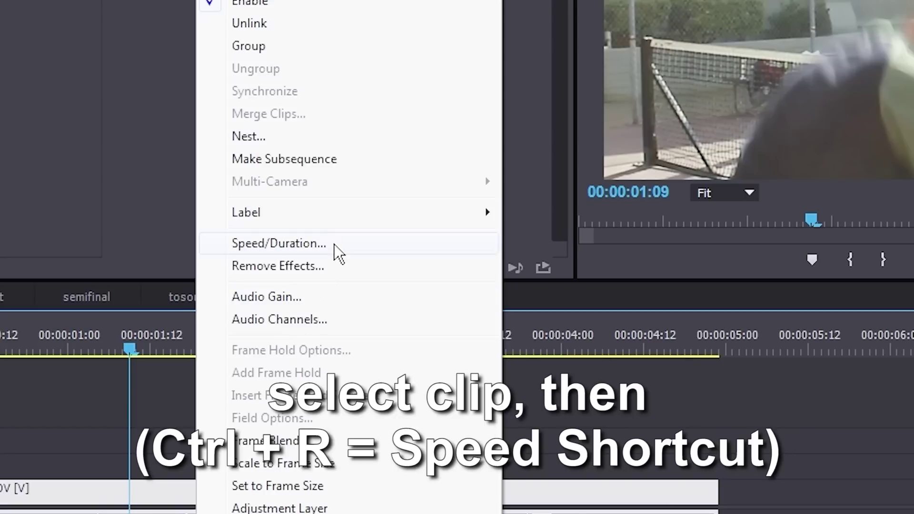
# - Set the speed of both MVI_0986.MOV clips to 105%
pyautogui.click(334, 244)
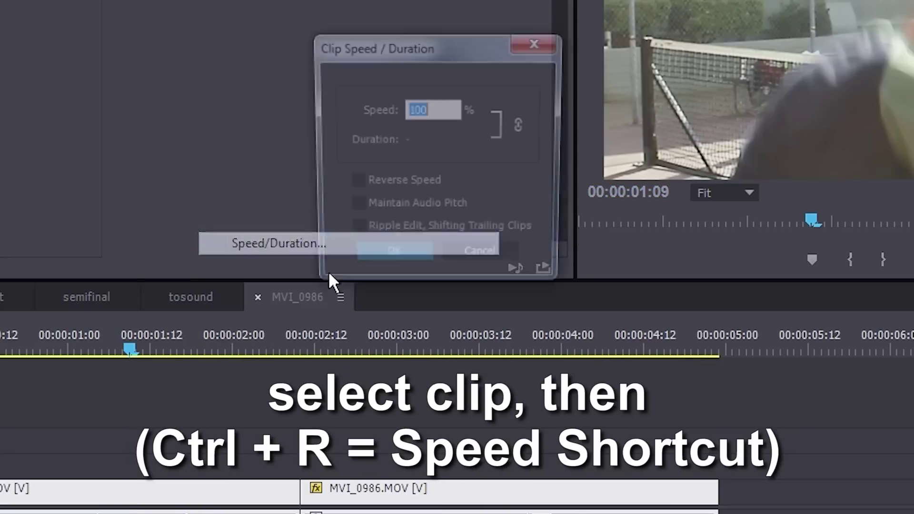
pyautogui.write('105')
pyautogui.press('Return')
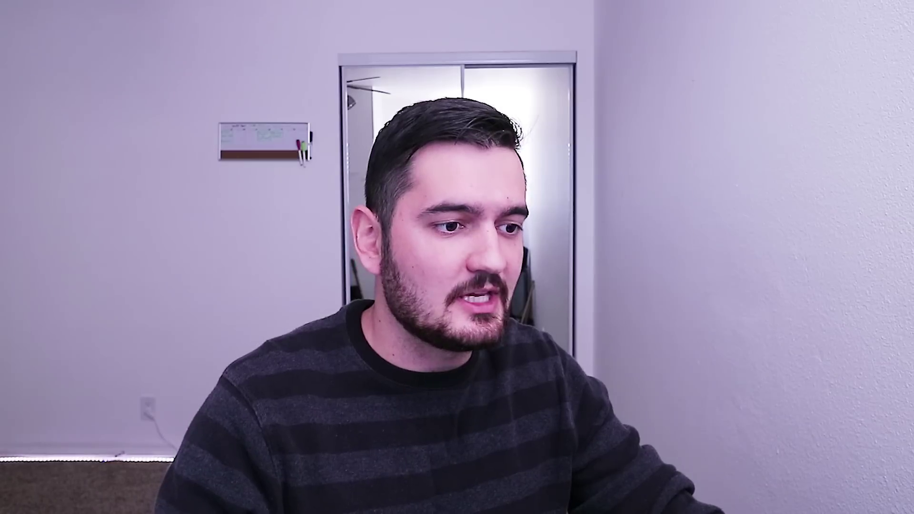